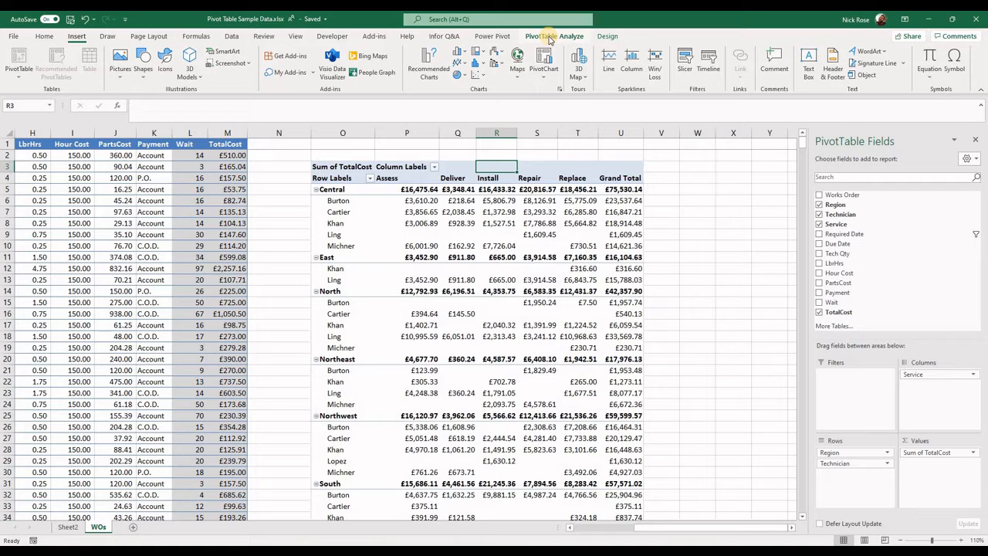
Insert a slicer for the Region field of the pivot table.
{"action": "left_click", "coordinate": [550, 36]}
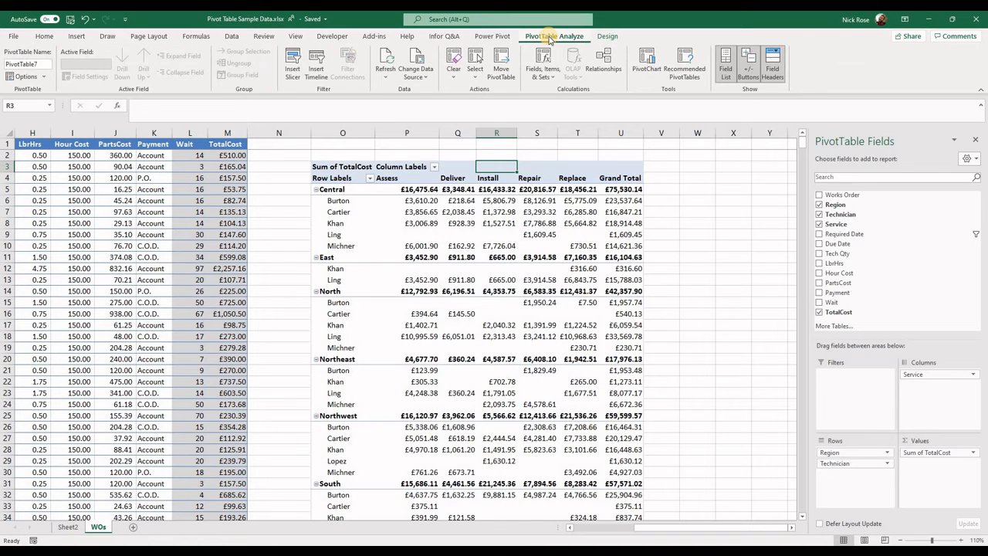
{"action": "left_click", "coordinate": [299, 75]}
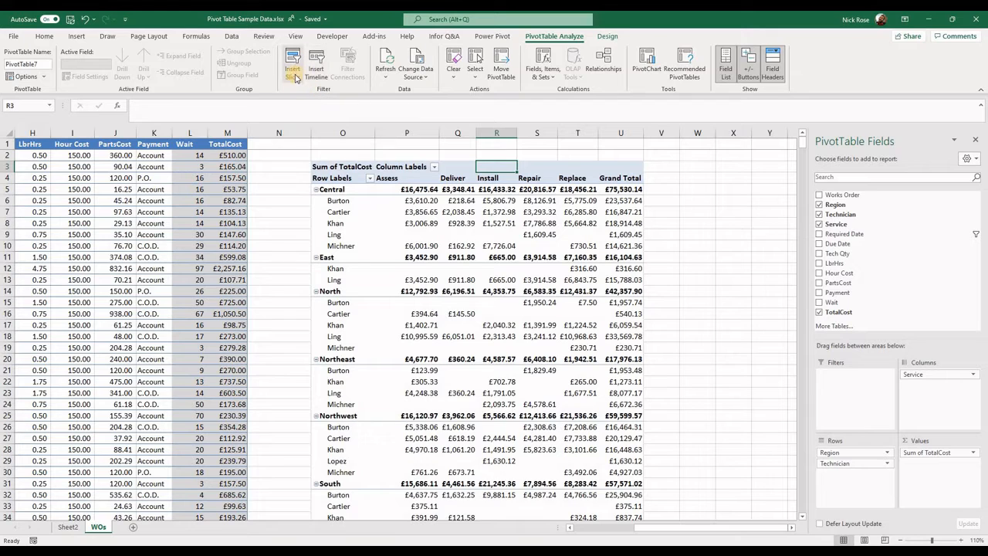
{"action": "left_click", "coordinate": [294, 70]}
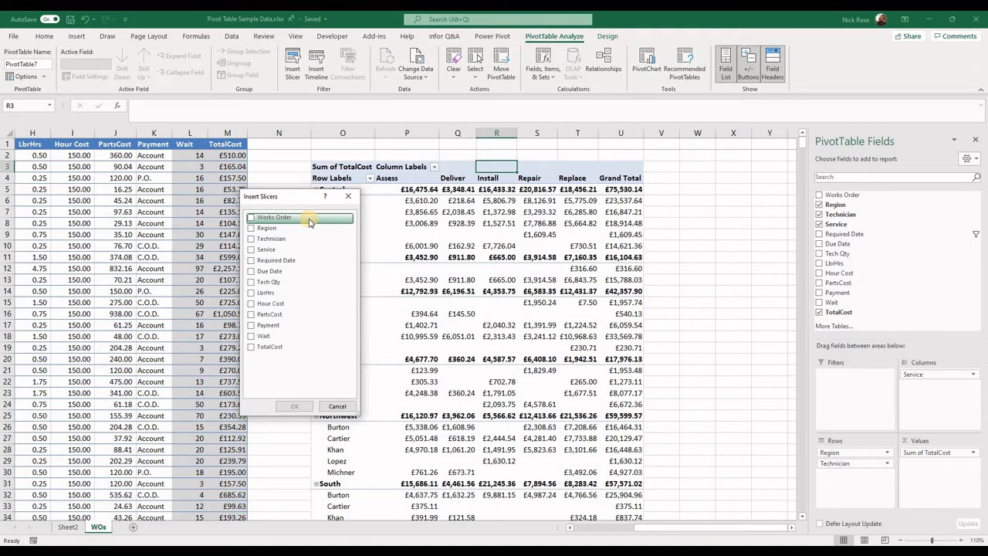
{"action": "left_click", "coordinate": [251, 228]}
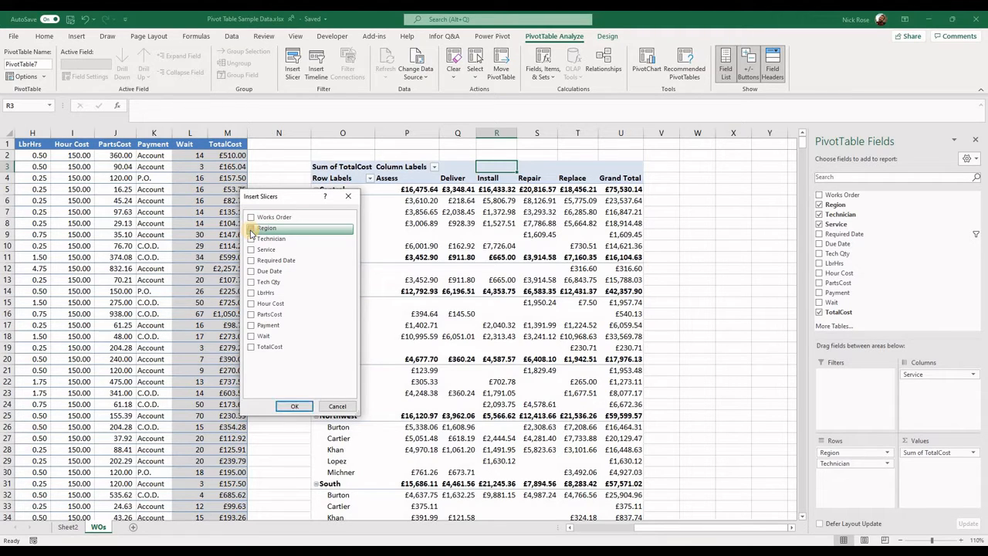
{"action": "left_click", "coordinate": [295, 406]}
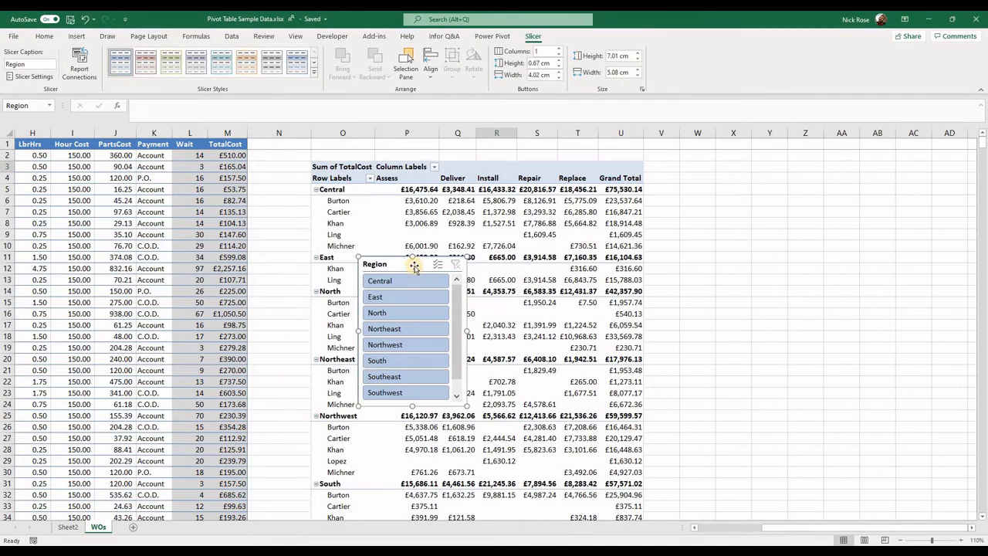
Place the Region slicer beside the pivot table's Grand Total column and lengthen it to about 7.8 cm so every region fits.
{"action": "left_click_drag", "start_coordinate": [417, 264], "coordinate": [488, 268]}
{"action": "left_click_drag", "start_coordinate": [725, 196], "coordinate": [702, 169]}
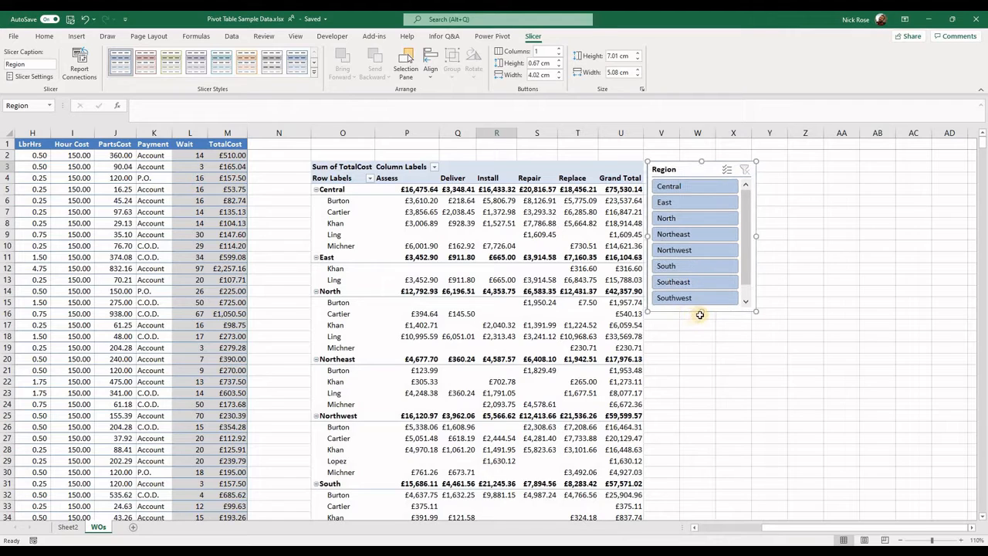
{"action": "mouse_move", "coordinate": [702, 310]}
{"action": "left_mouse_down"}
{"action": "mouse_move", "coordinate": [701, 342]}
{"action": "mouse_move", "coordinate": [700, 325]}
{"action": "left_mouse_up"}
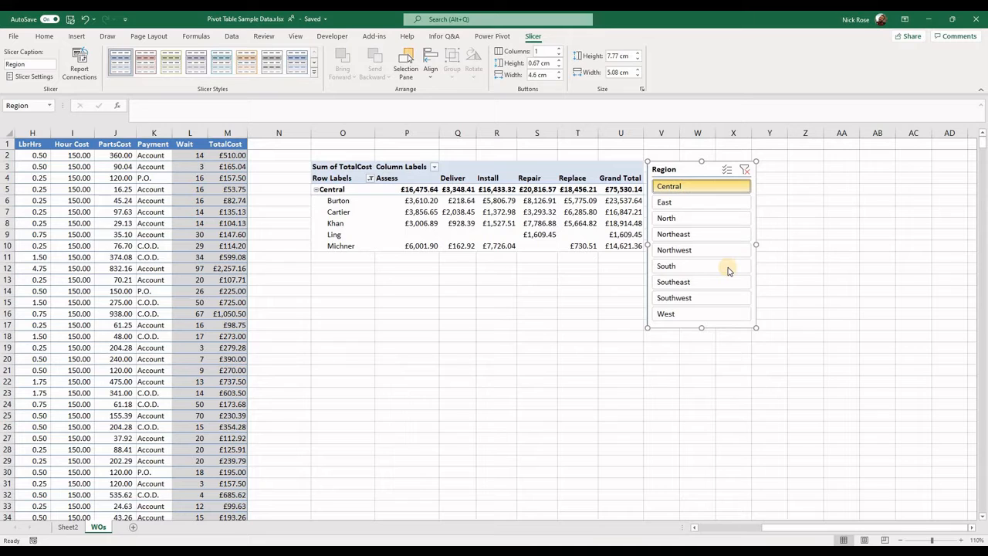
Use multi-select on the Region slicer to show every region except Northwest and South, and clear that filter.
{"action": "left_click", "coordinate": [711, 202]}
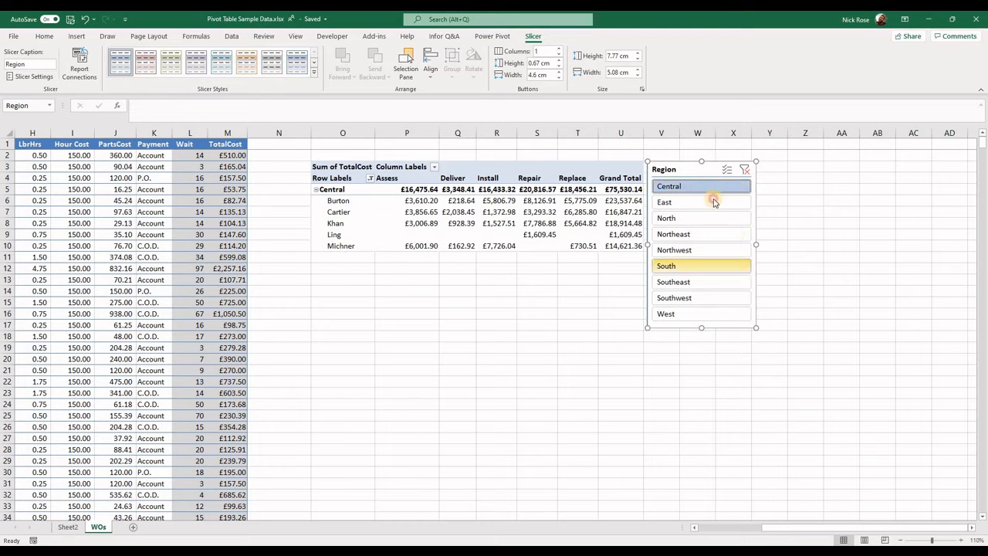
{"action": "left_click", "coordinate": [705, 171]}
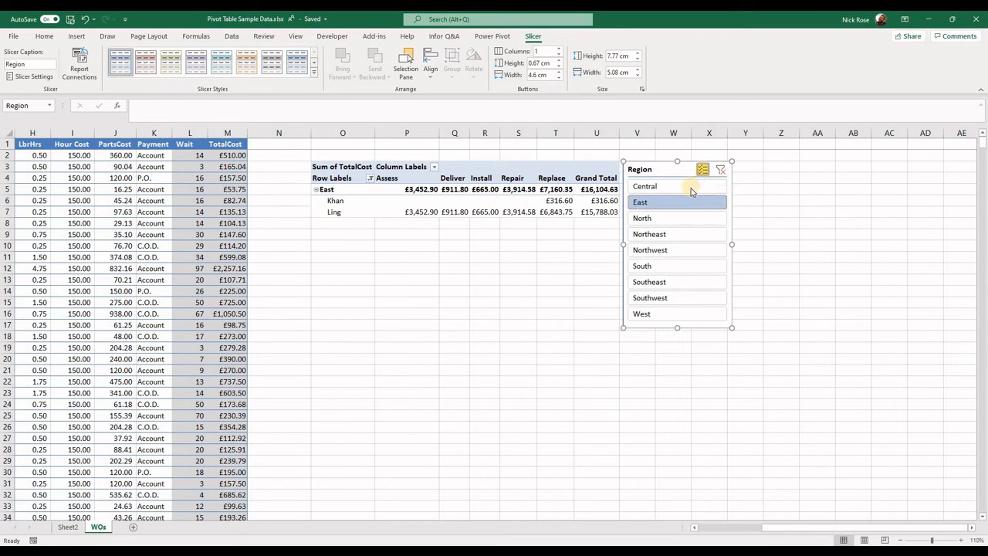
{"action": "left_click", "coordinate": [691, 187]}
{"action": "left_click", "coordinate": [684, 219]}
{"action": "left_click", "coordinate": [692, 234]}
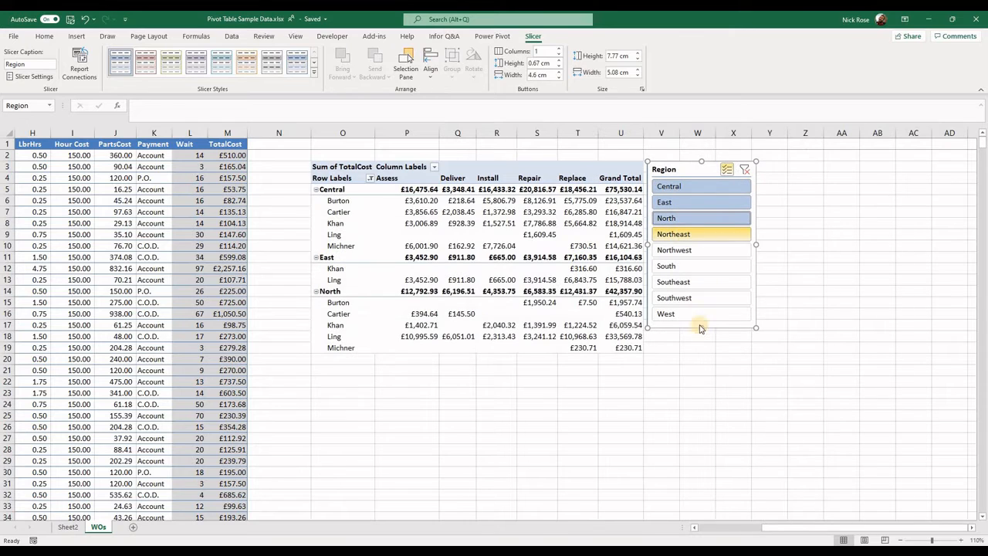
{"action": "left_click", "coordinate": [697, 298]}
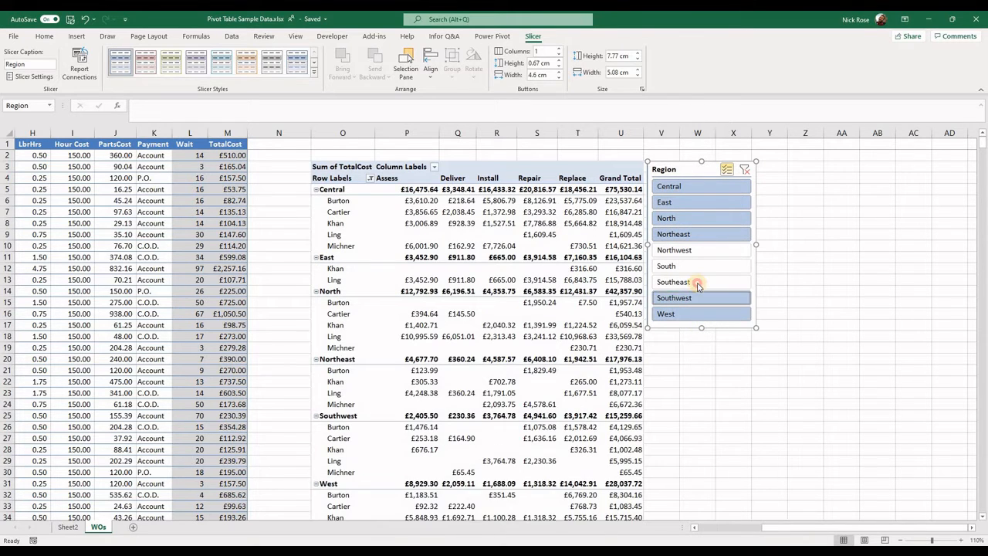
{"action": "left_click", "coordinate": [699, 284]}
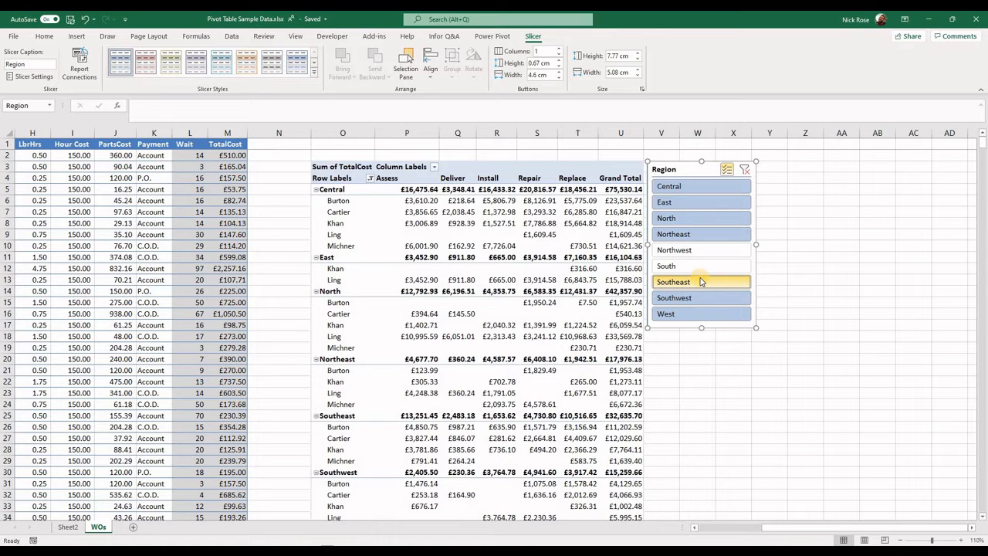
{"action": "left_click", "coordinate": [746, 170]}
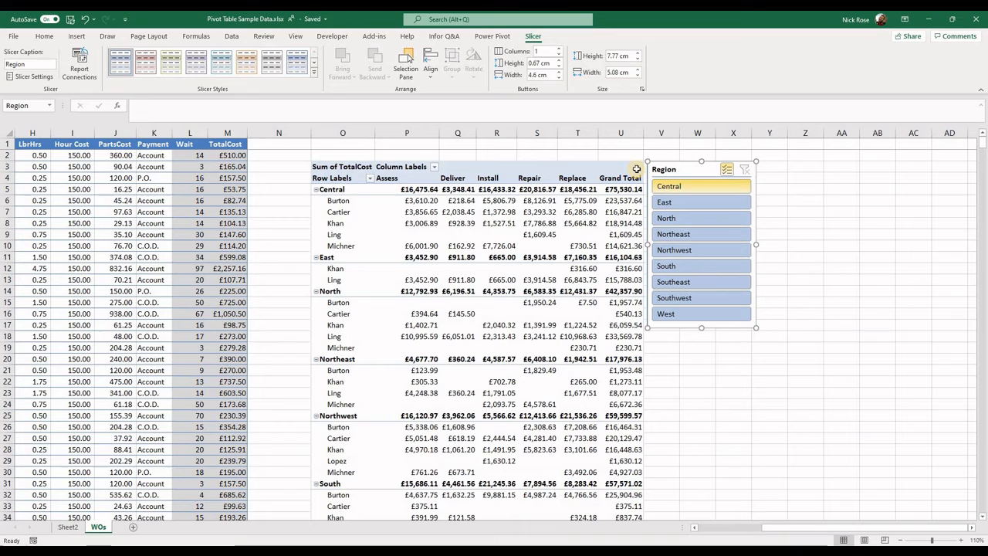
{"action": "left_click", "coordinate": [876, 254]}
Insert a second slicer for the Technician field of the pivot table.
{"action": "left_click", "coordinate": [544, 165]}
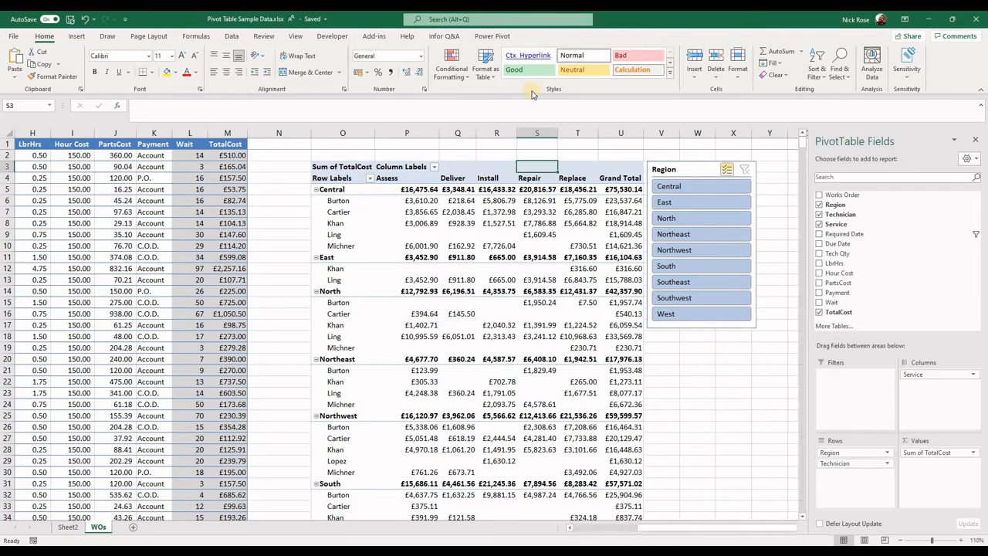
{"action": "left_click", "coordinate": [551, 37]}
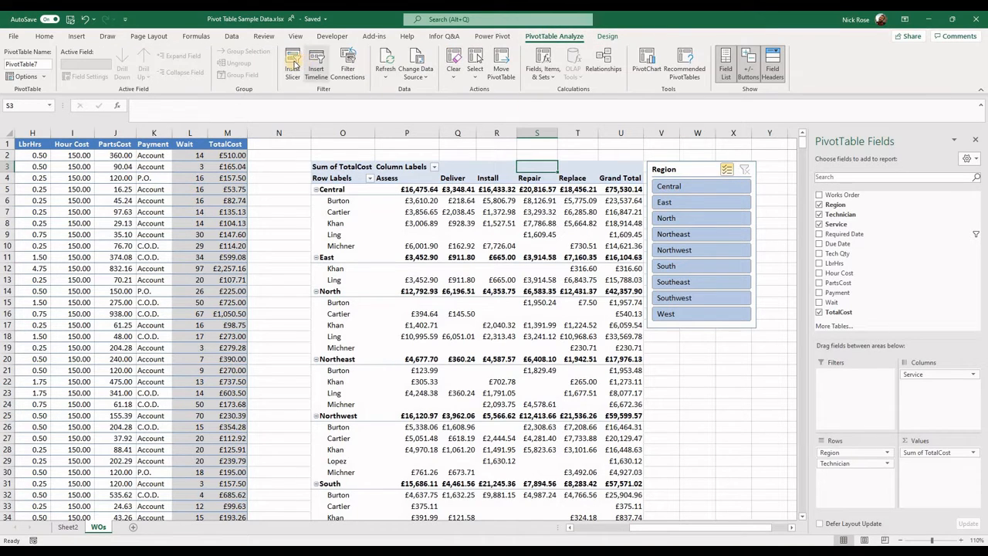
{"action": "left_click", "coordinate": [293, 64]}
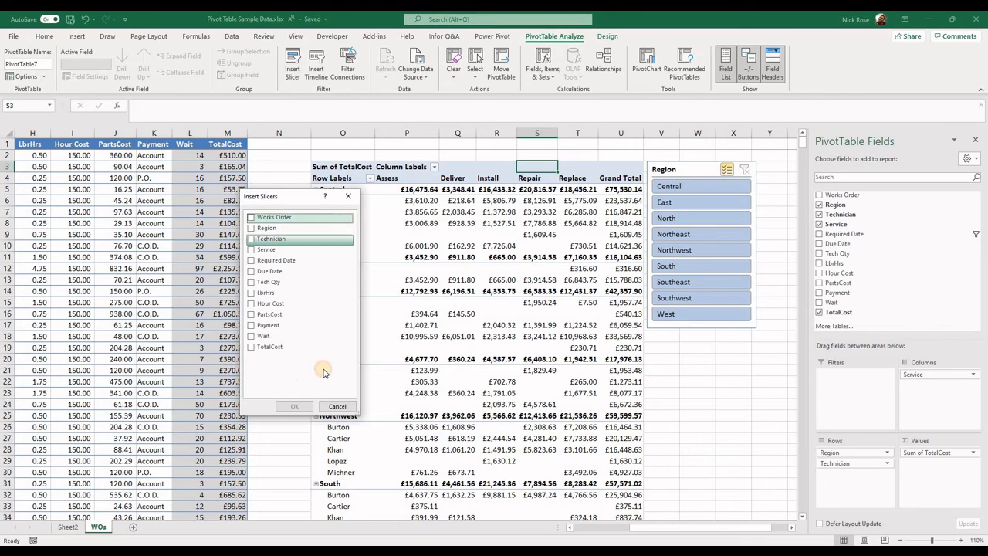
{"action": "left_click", "coordinate": [250, 239]}
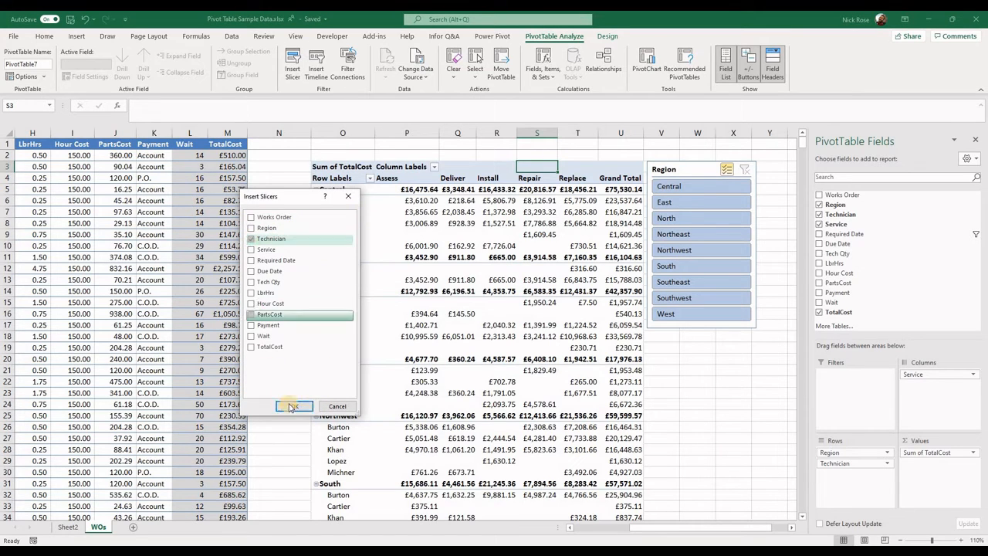
{"action": "left_click", "coordinate": [292, 404]}
Place the Technician slicer next to the Region slicer and lengthen it to about 7.7 cm to match.
{"action": "left_click_drag", "start_coordinate": [393, 266], "coordinate": [765, 231]}
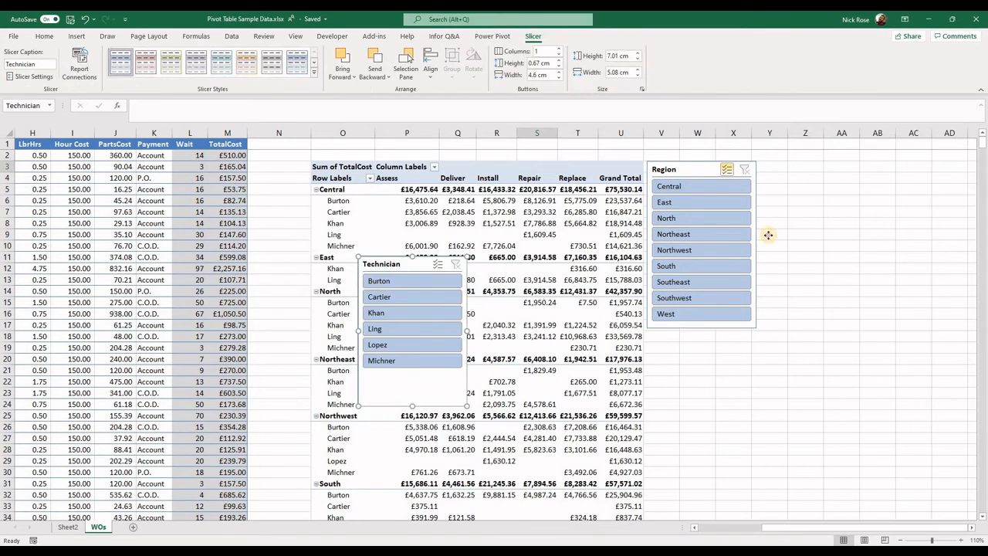
{"action": "left_click_drag", "start_coordinate": [791, 172], "coordinate": [793, 179]}
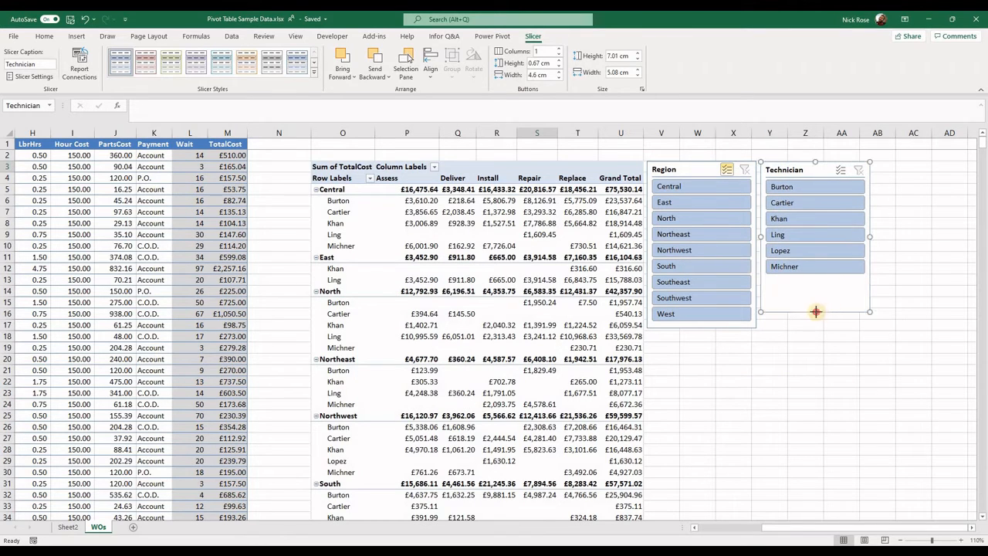
{"action": "left_click_drag", "start_coordinate": [815, 327], "coordinate": [815, 326]}
Turn on multi-select in the Technician slicer and deselect every technician except the third one listed.
{"action": "left_click", "coordinate": [840, 169]}
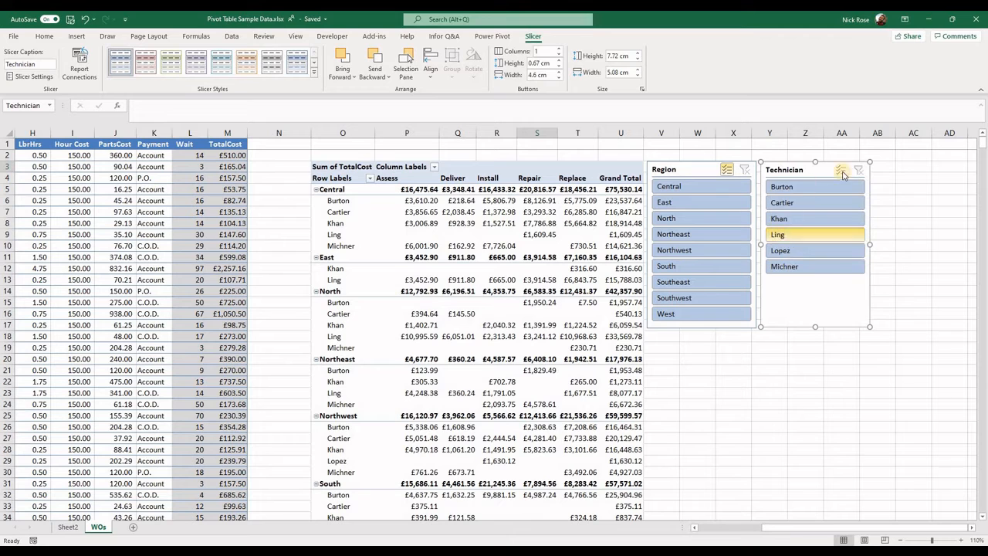
{"action": "left_click", "coordinate": [817, 188]}
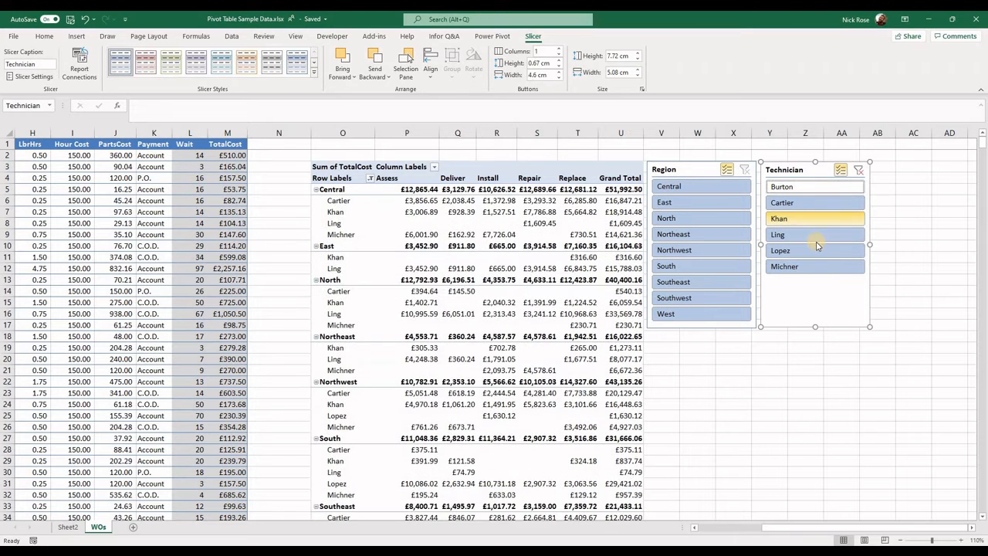
{"action": "left_click", "coordinate": [814, 203]}
{"action": "left_click", "coordinate": [814, 234]}
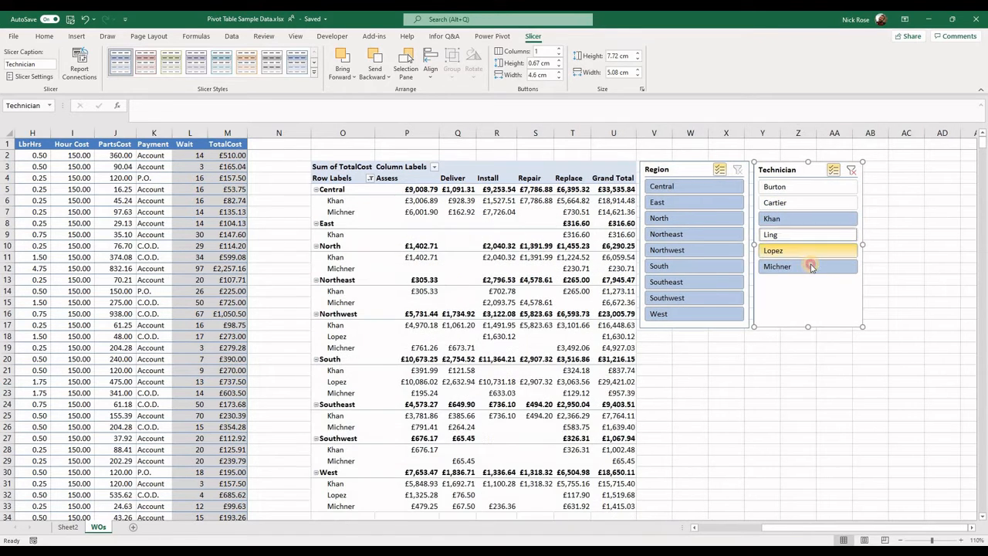
{"action": "left_click", "coordinate": [815, 250]}
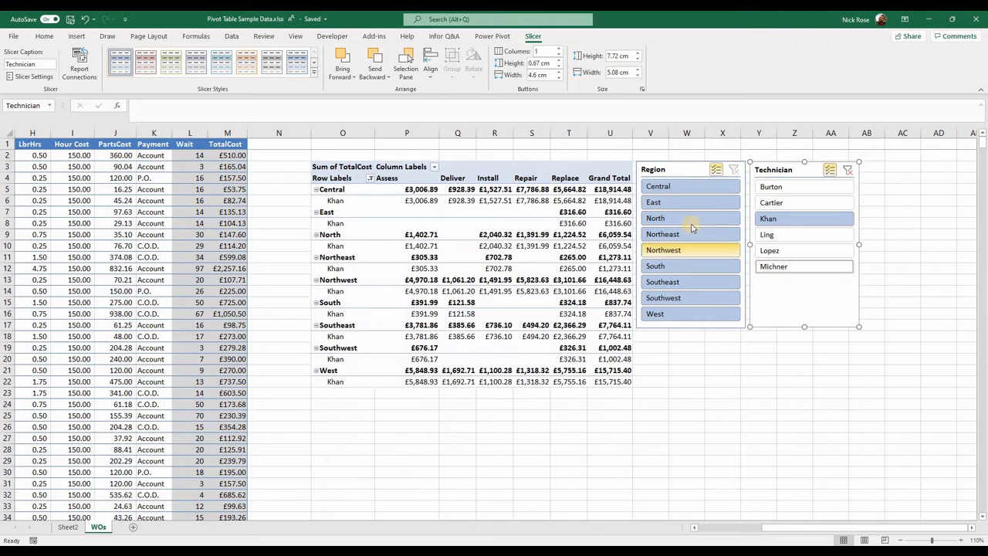
Narrow the Region slicer to North, Northeast and Northwest, and clear the filters of both slicers.
{"action": "left_click", "coordinate": [670, 265]}
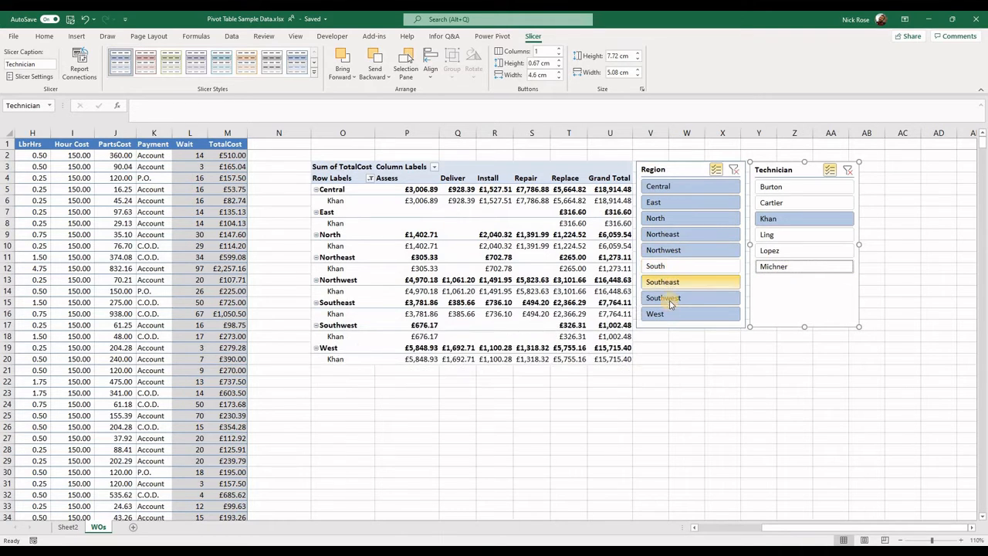
{"action": "left_click", "coordinate": [669, 281]}
{"action": "left_click", "coordinate": [668, 314]}
{"action": "left_click", "coordinate": [660, 203]}
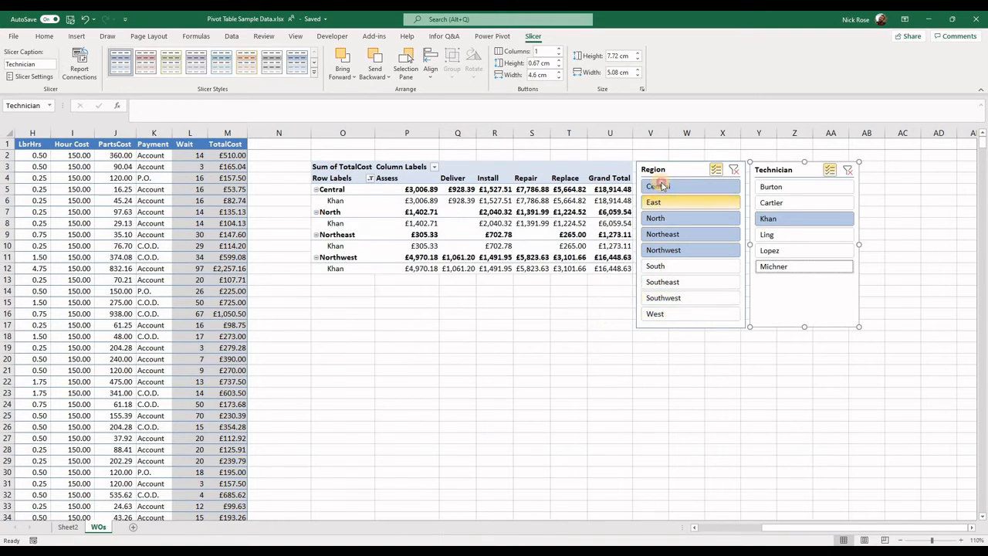
{"action": "left_click", "coordinate": [662, 186]}
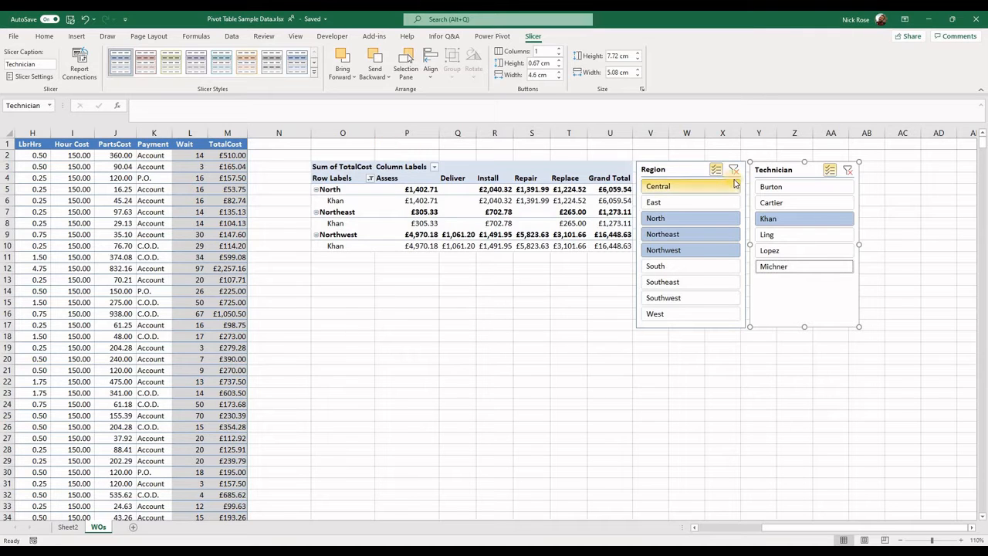
{"action": "left_click", "coordinate": [850, 171]}
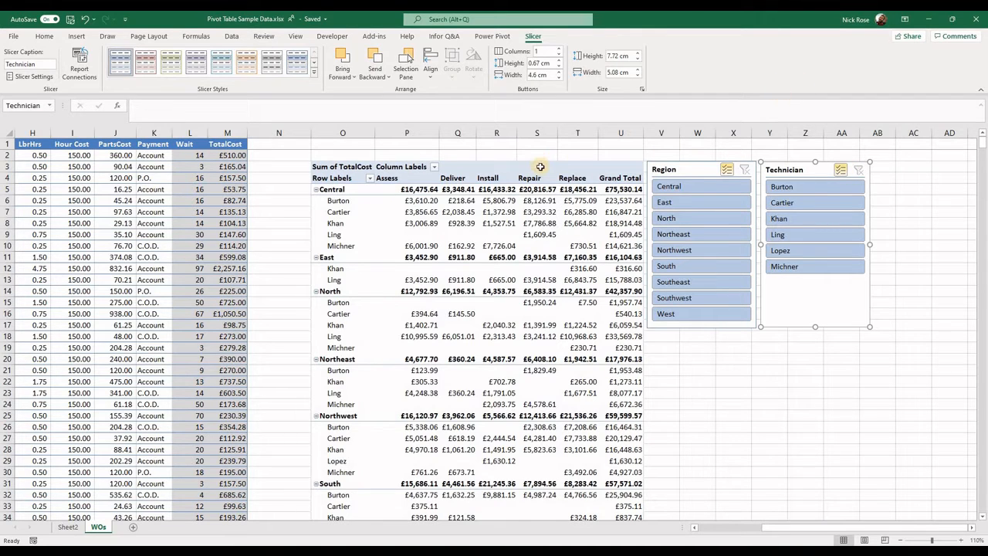
Insert a timeline for the Due Date field of the pivot table.
{"action": "left_click", "coordinate": [541, 169]}
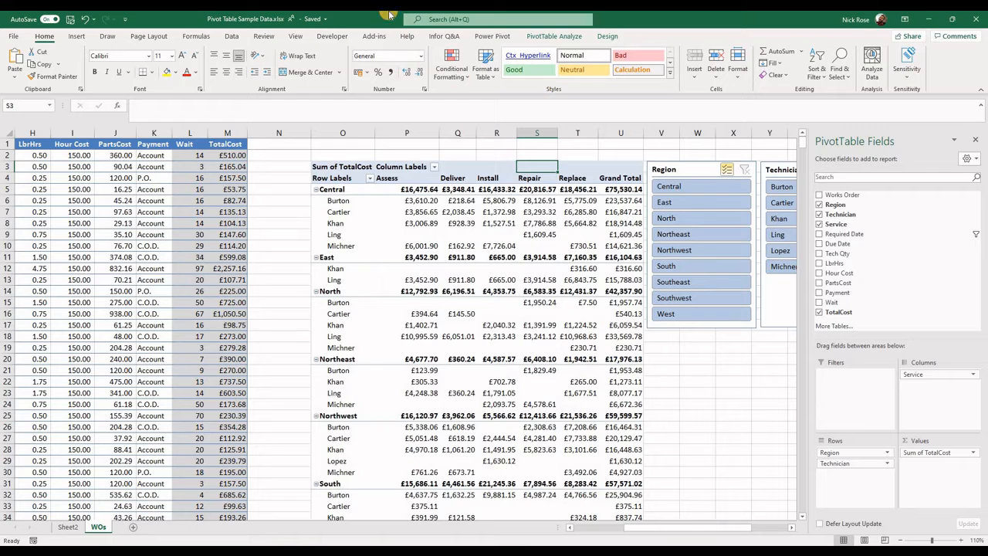
{"action": "left_click", "coordinate": [550, 37]}
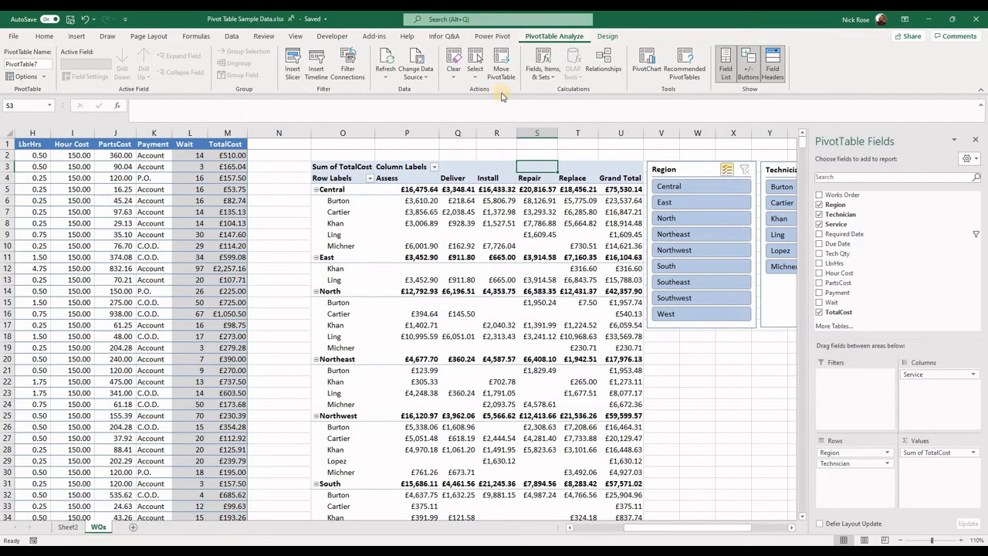
{"action": "left_click", "coordinate": [318, 77]}
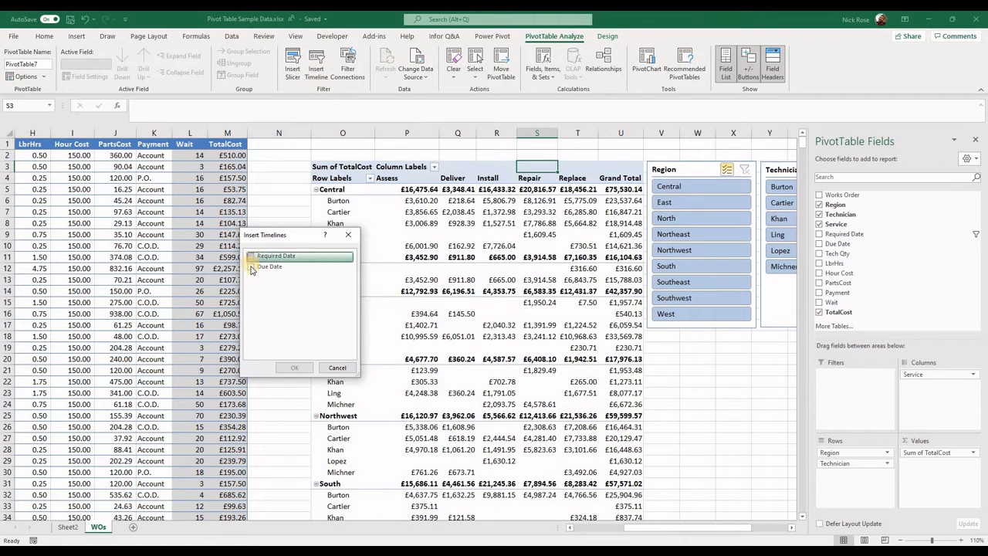
{"action": "left_click", "coordinate": [251, 266]}
{"action": "left_click", "coordinate": [297, 366]}
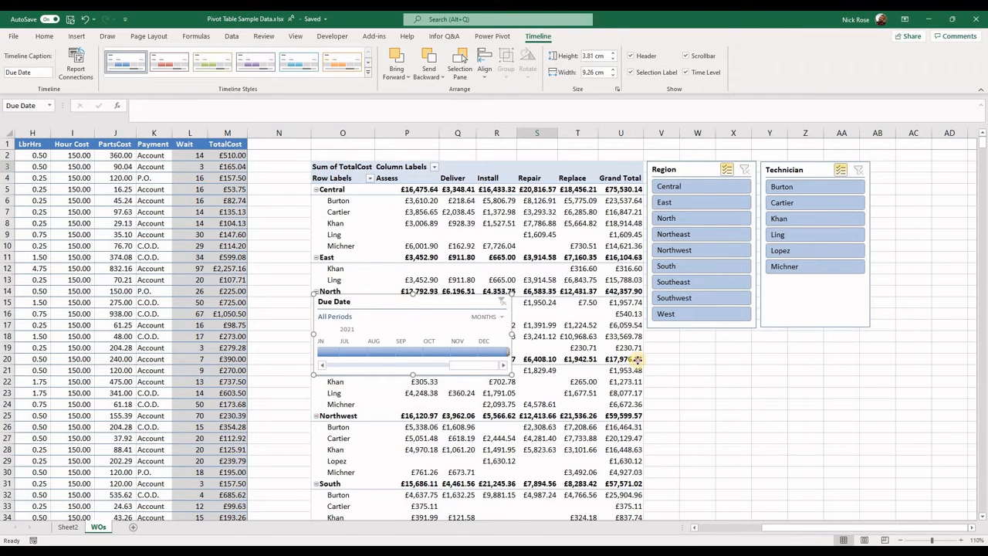
Place the Due Date timeline directly below the Region slicer and enlarge it to about 5.2 cm high and 10.4 cm wide.
{"action": "left_click_drag", "start_coordinate": [409, 305], "coordinate": [744, 332]}
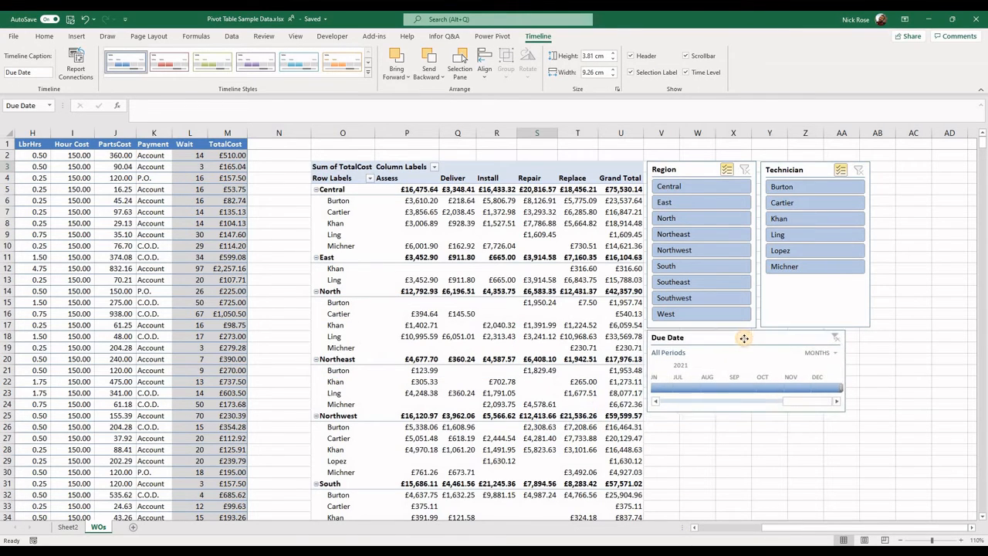
{"action": "left_click_drag", "start_coordinate": [844, 411], "coordinate": [869, 441]}
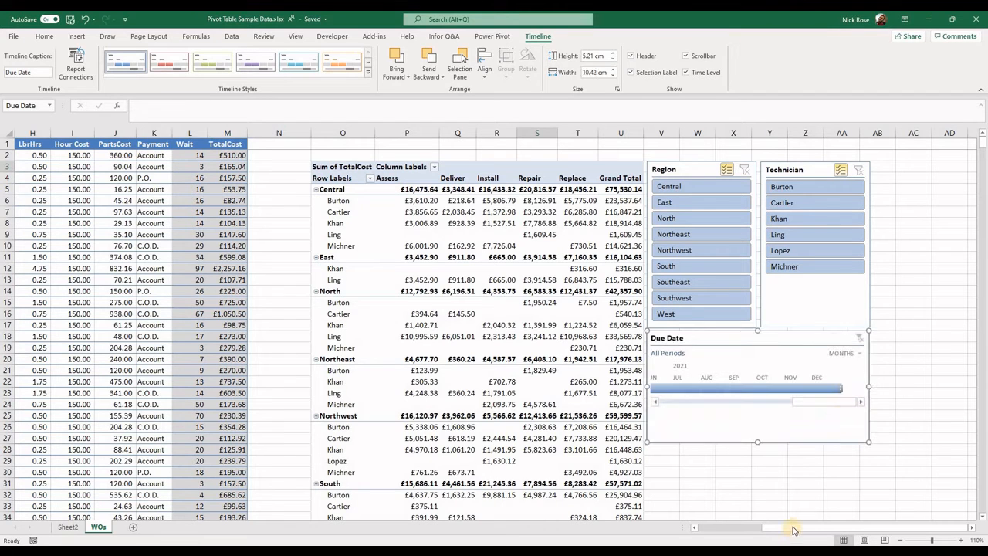
Switch the Due Date timeline to years, select 2021 and extend the selection back to cover 2020 - 2021.
{"action": "left_click_drag", "start_coordinate": [771, 403], "coordinate": [671, 409]}
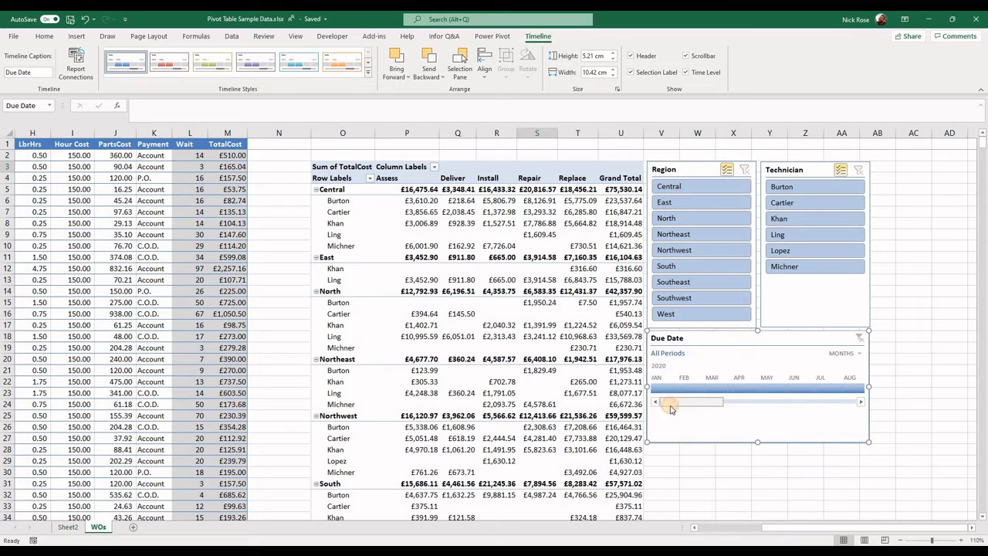
{"action": "left_click", "coordinate": [845, 353]}
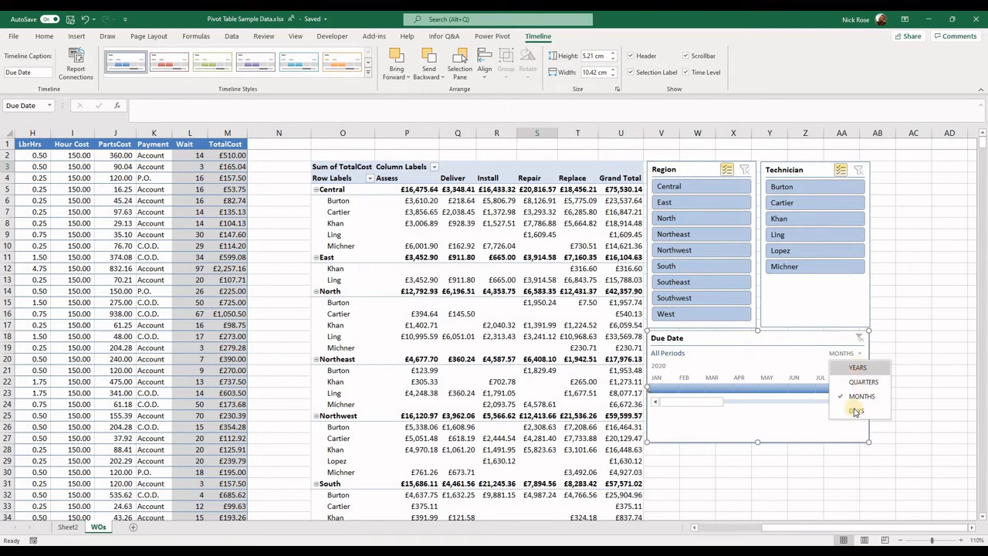
{"action": "left_click", "coordinate": [857, 367]}
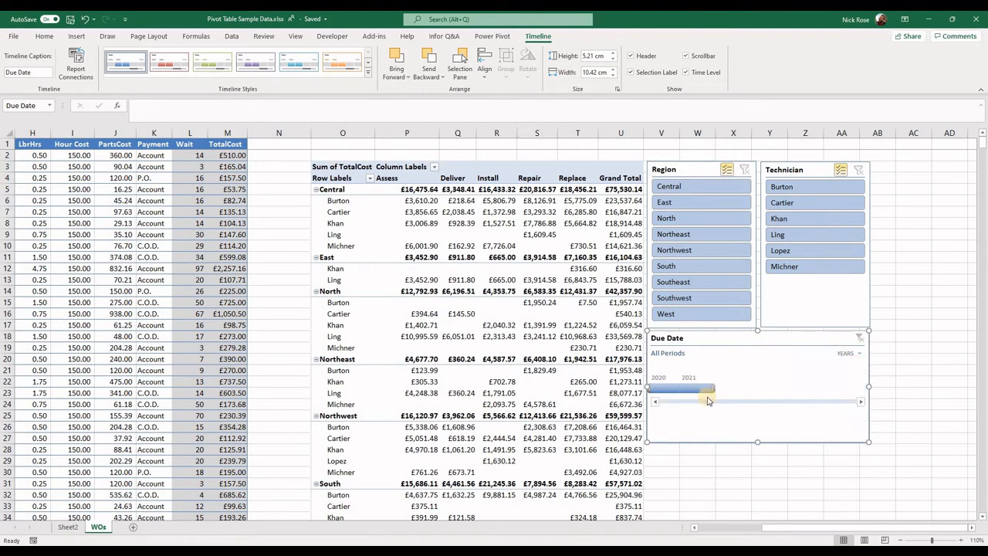
{"action": "left_click", "coordinate": [687, 386]}
{"action": "left_click_drag", "start_coordinate": [677, 387], "coordinate": [652, 389]}
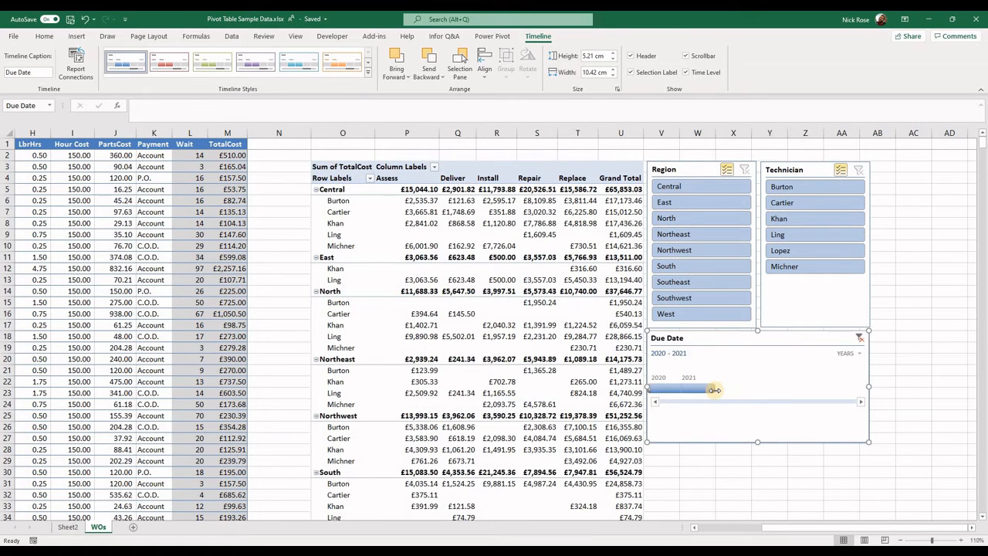
Set the Due Date timeline back to months and narrow the selected period to Oct 2020 - Oct 2021.
{"action": "left_click", "coordinate": [849, 354]}
{"action": "left_click", "coordinate": [856, 389]}
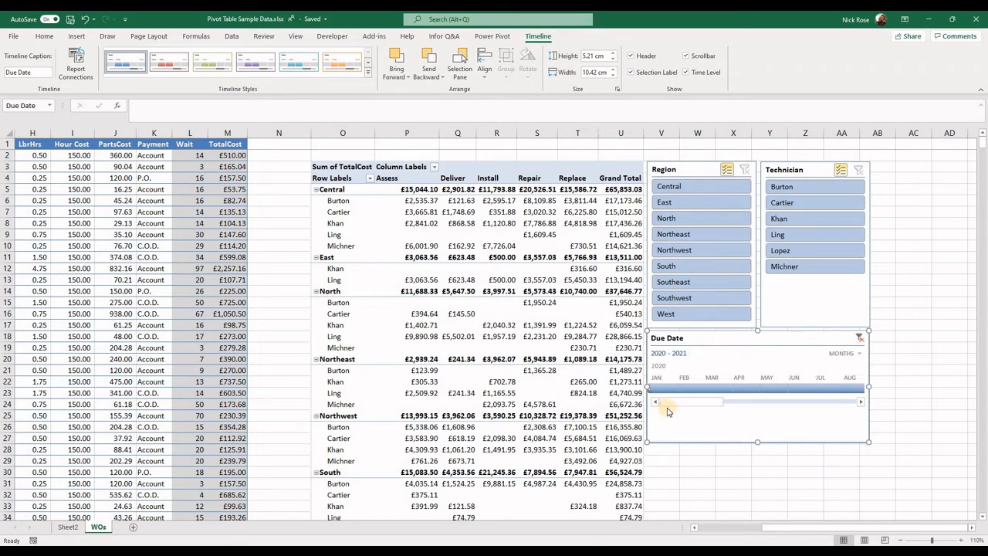
{"action": "left_click_drag", "start_coordinate": [651, 391], "coordinate": [811, 391]}
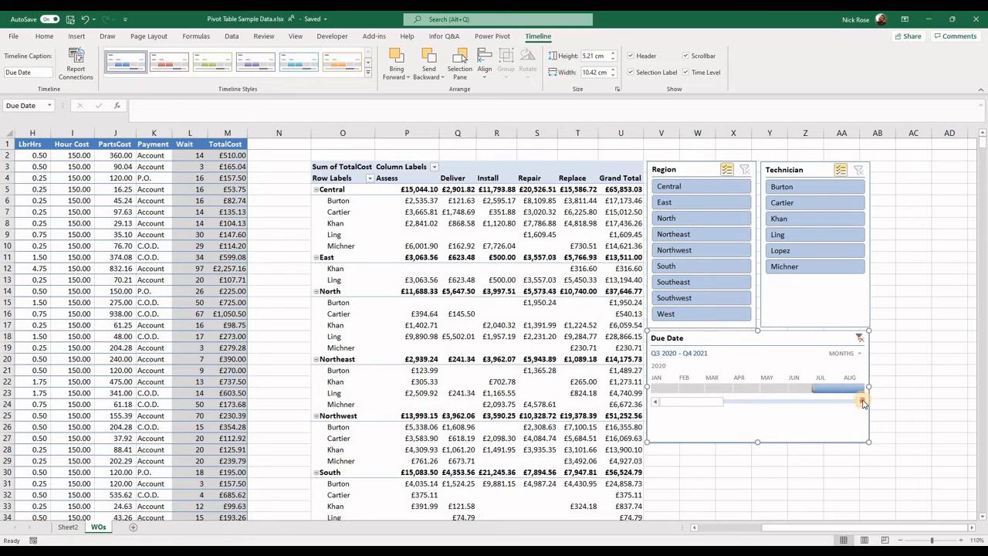
{"action": "left_click", "coordinate": [861, 402]}
{"action": "left_click_drag", "start_coordinate": [675, 387], "coordinate": [803, 389]}
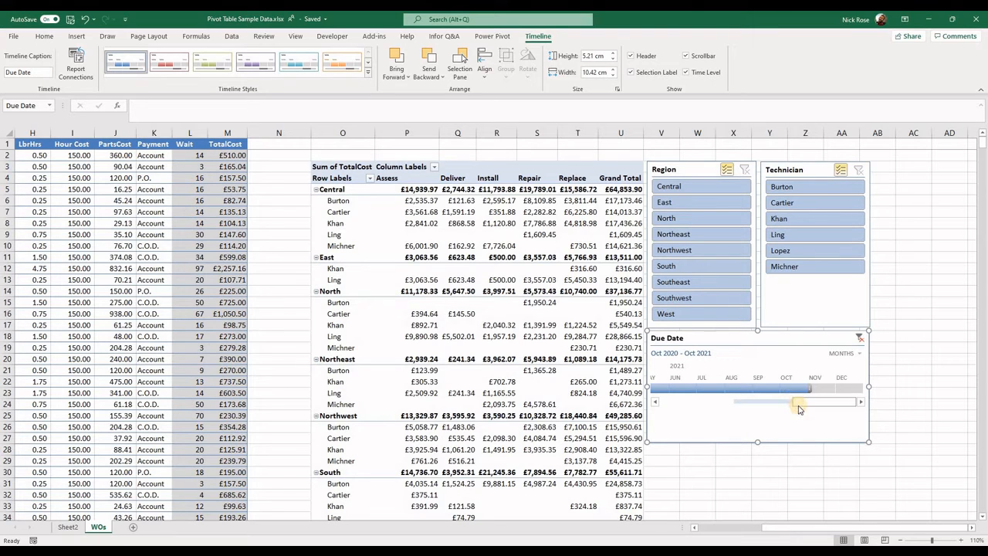
Select Feb 2021 on the Due Date timeline and extend the selection in both directions to cover Dec 2020 - Mar 2021.
{"action": "left_click_drag", "start_coordinate": [798, 409], "coordinate": [744, 403]}
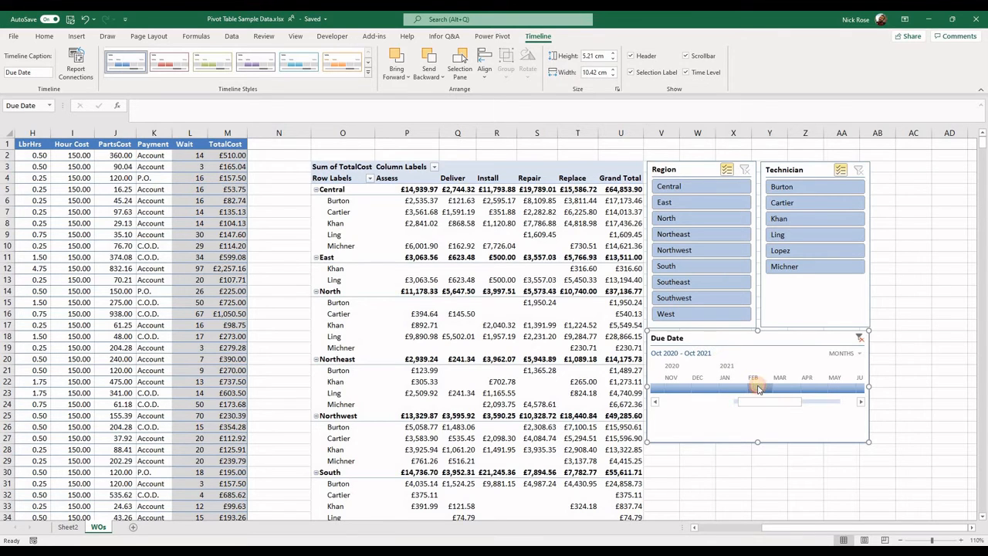
{"action": "left_click", "coordinate": [758, 388]}
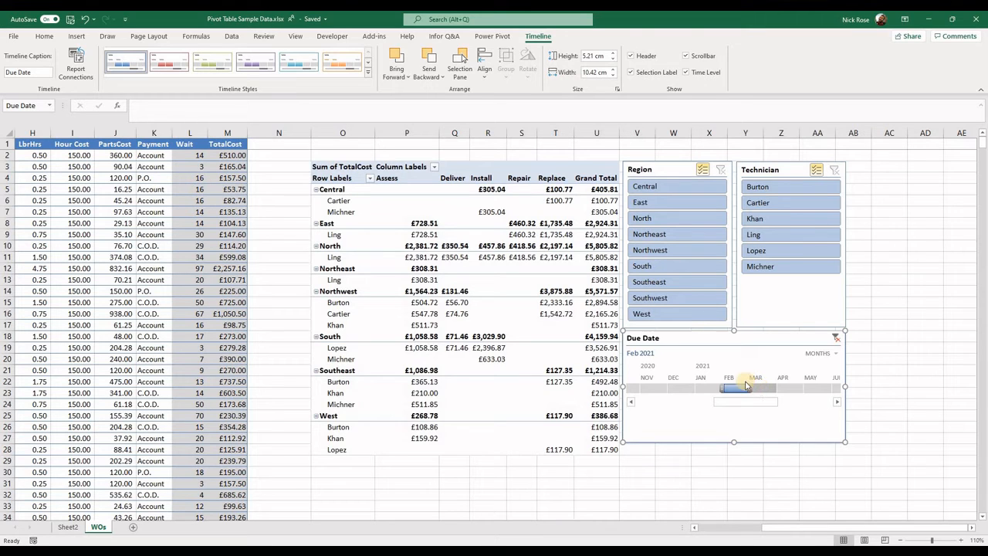
{"action": "left_click_drag", "start_coordinate": [723, 387], "coordinate": [673, 387]}
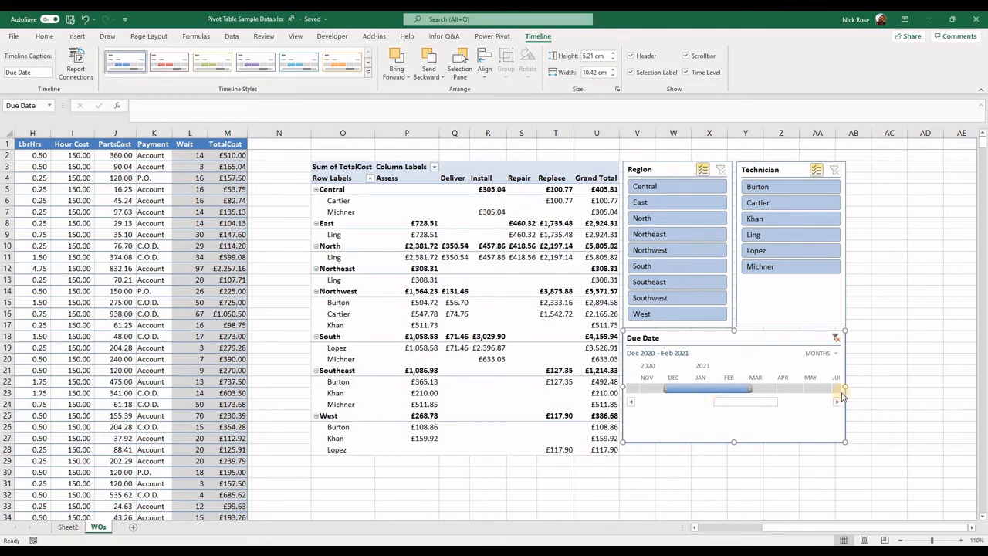
{"action": "left_click_drag", "start_coordinate": [770, 389], "coordinate": [803, 402]}
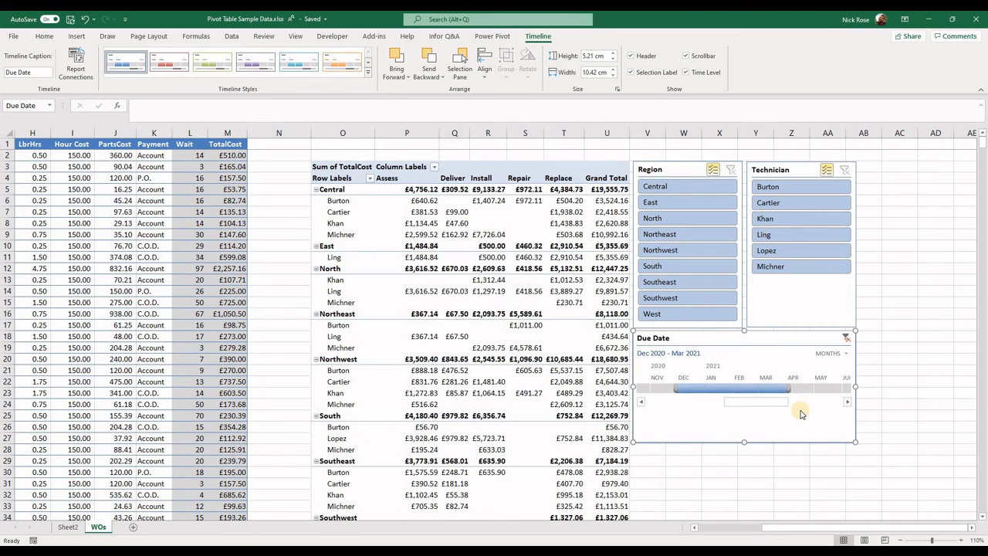